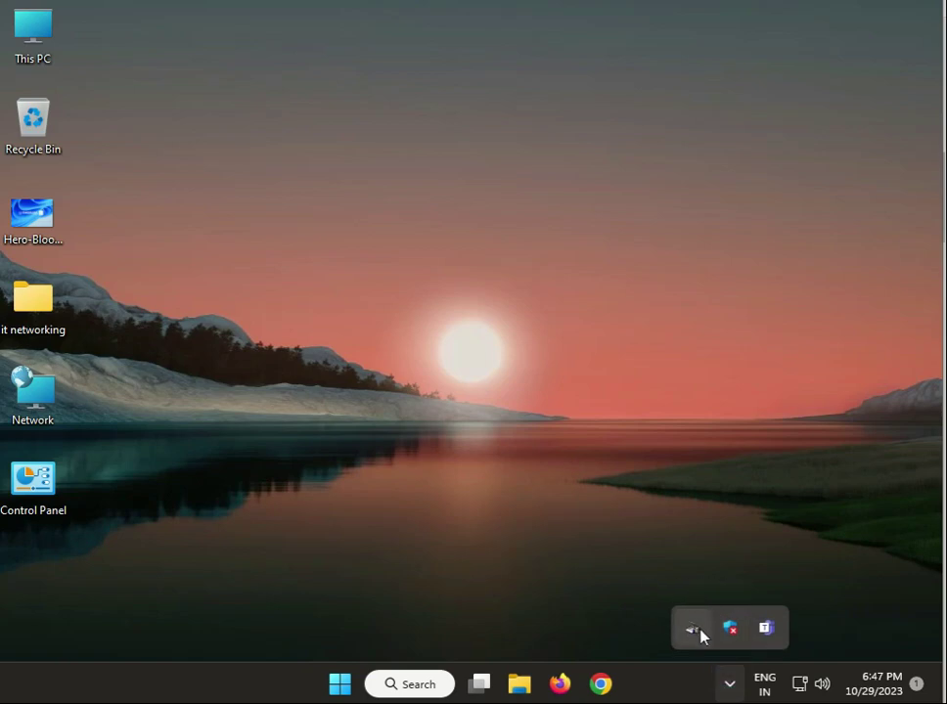
- Hide the Epson Event Manager notification icon from the system tray
{"action": "right_click", "coordinate": [698, 632]}
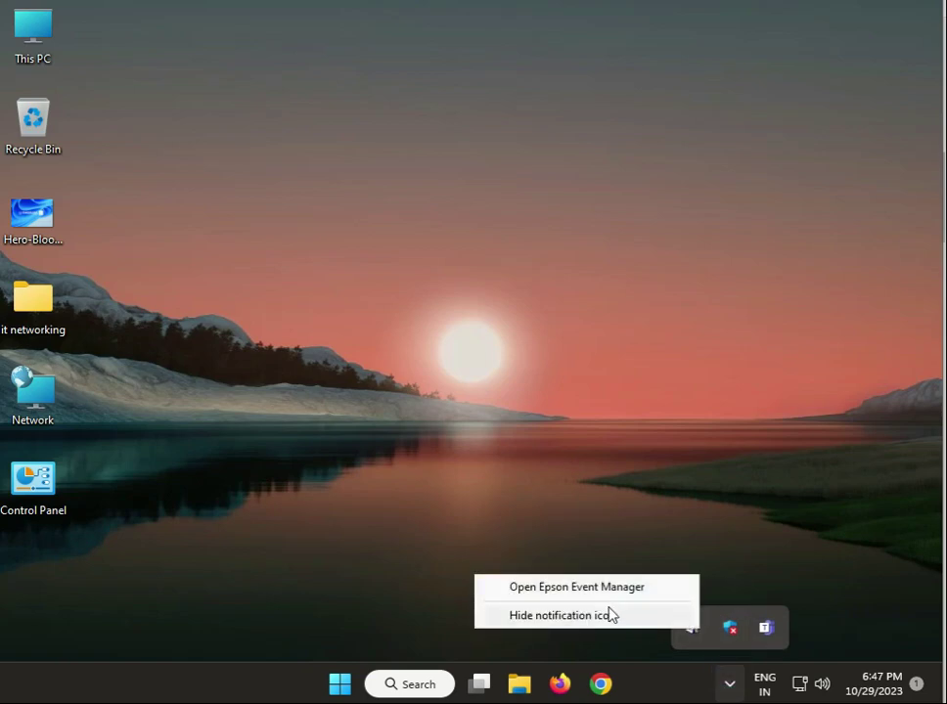
{"action": "left_click", "coordinate": [608, 615]}
{"action": "left_click", "coordinate": [654, 554]}
- Open Windows Security through its system tray icon
{"action": "left_click", "coordinate": [725, 686]}
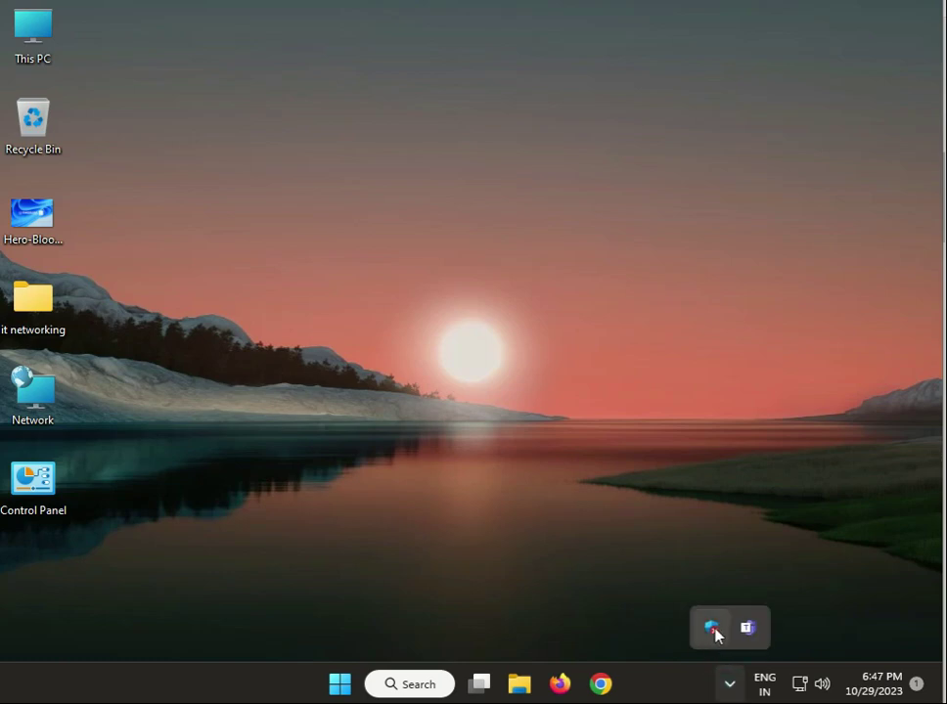
{"action": "left_click", "coordinate": [715, 634]}
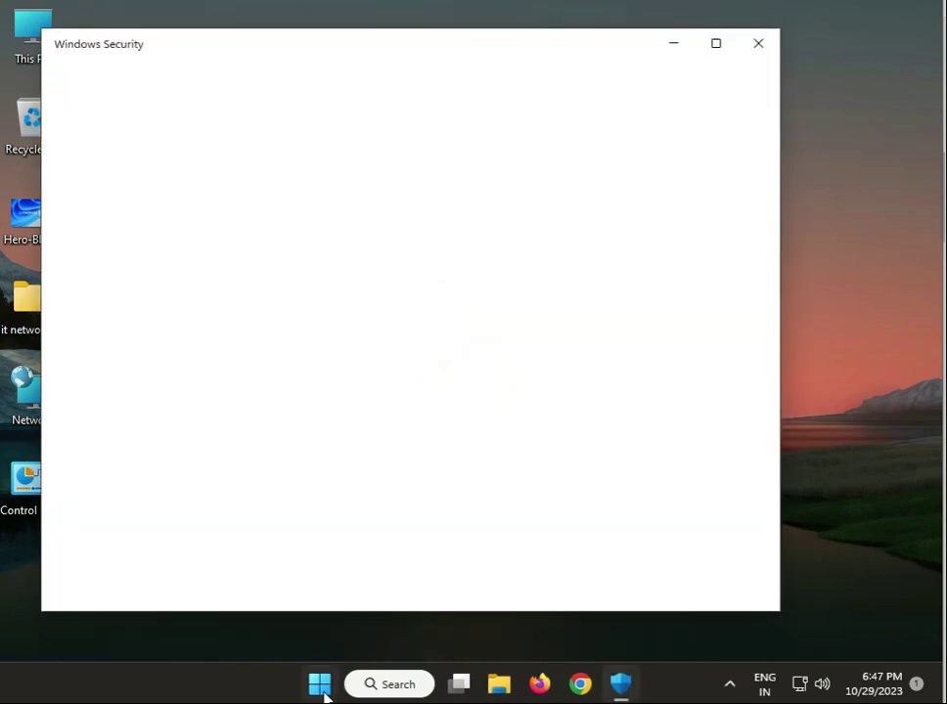
{"action": "left_click", "coordinate": [315, 689]}
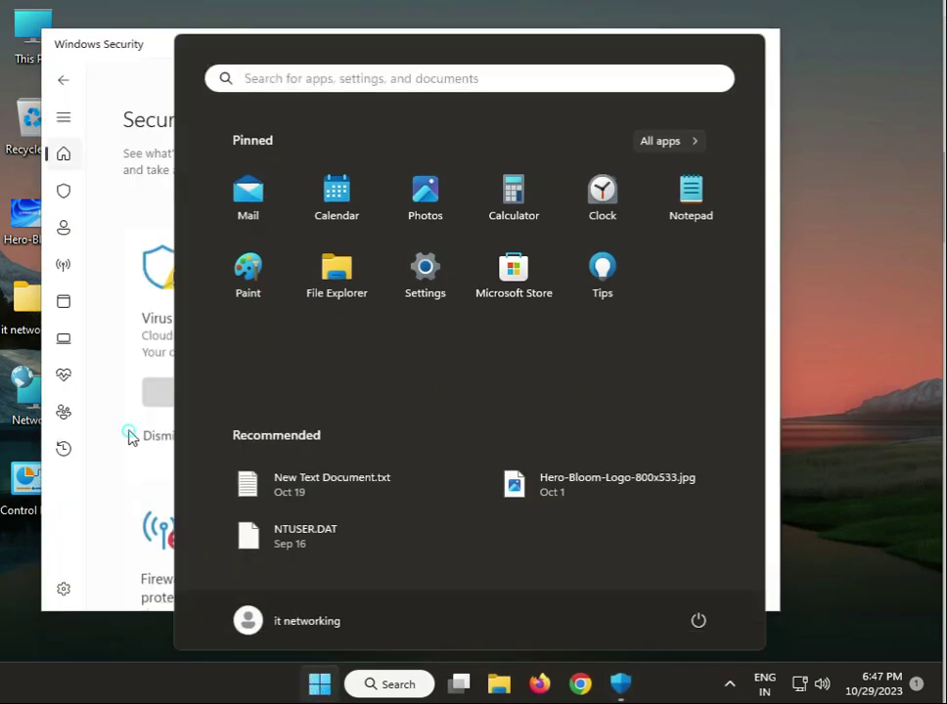
{"action": "left_click", "coordinate": [124, 435]}
{"action": "left_click", "coordinate": [125, 428]}
- Turn off Real-time protection in the Virus & threat protection settings, and close Windows Security
{"action": "left_click", "coordinate": [63, 154]}
{"action": "left_click", "coordinate": [236, 332]}
{"action": "scroll", "coordinate": [279, 479], "scroll_direction": "down", "scroll_amount": 3}
{"action": "left_click", "coordinate": [147, 468]}
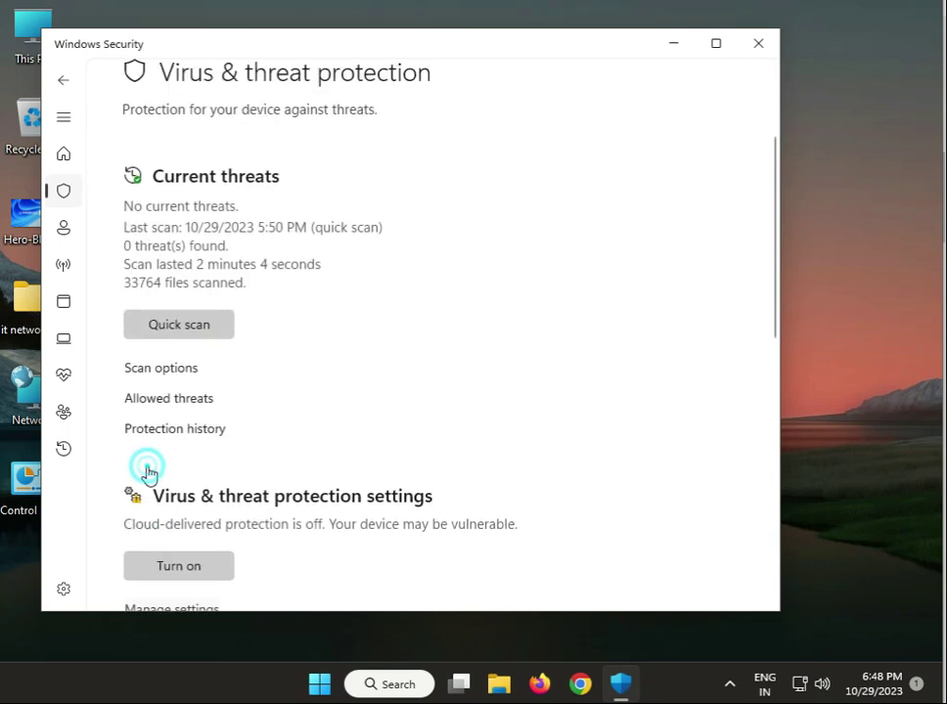
{"action": "left_click", "coordinate": [143, 323]}
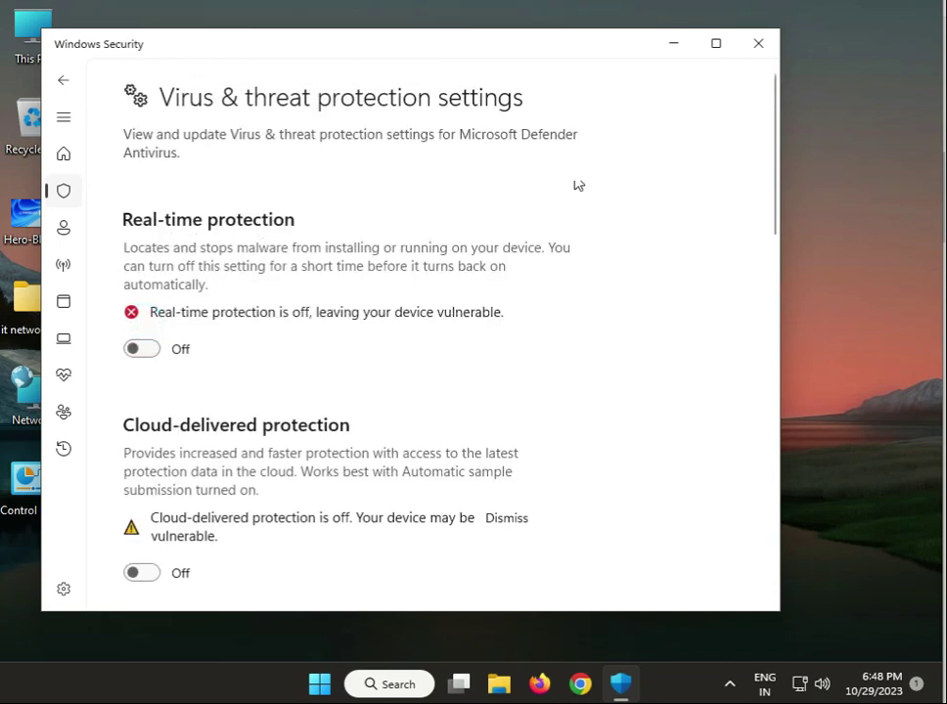
{"action": "left_click", "coordinate": [766, 55]}
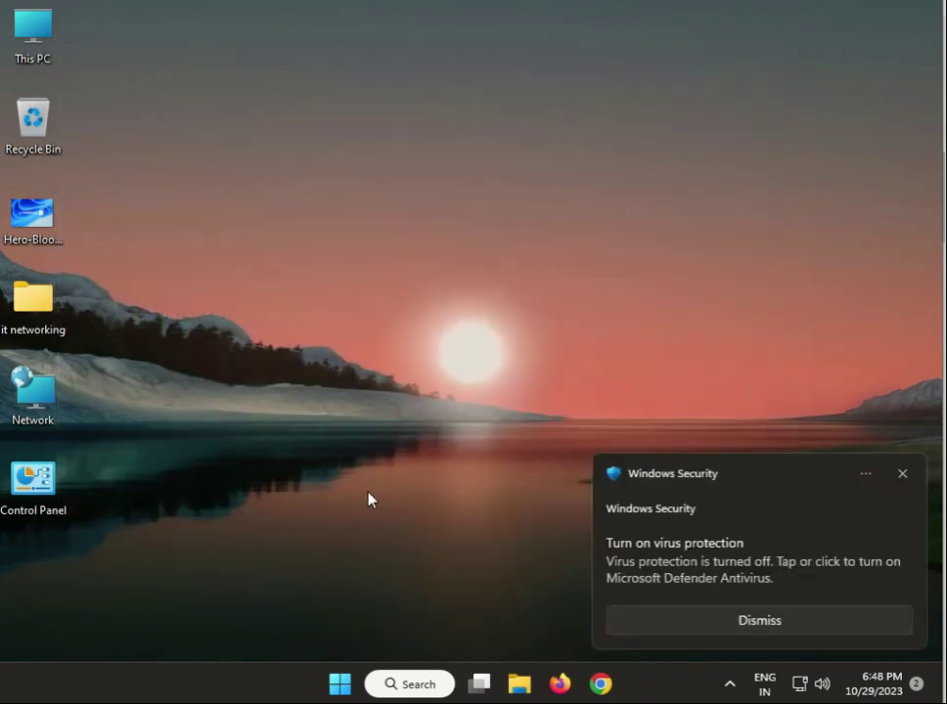
- Check the free space of Local Disk (C:) under This PC in File Explorer, and close the window
{"action": "left_click", "coordinate": [520, 684]}
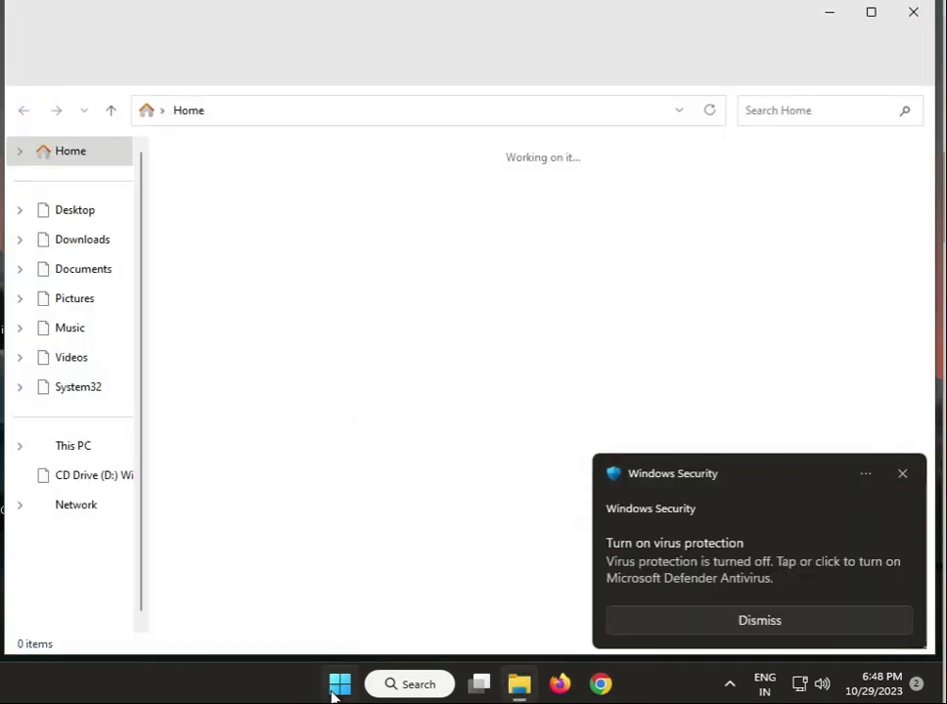
{"action": "right_click", "coordinate": [334, 687]}
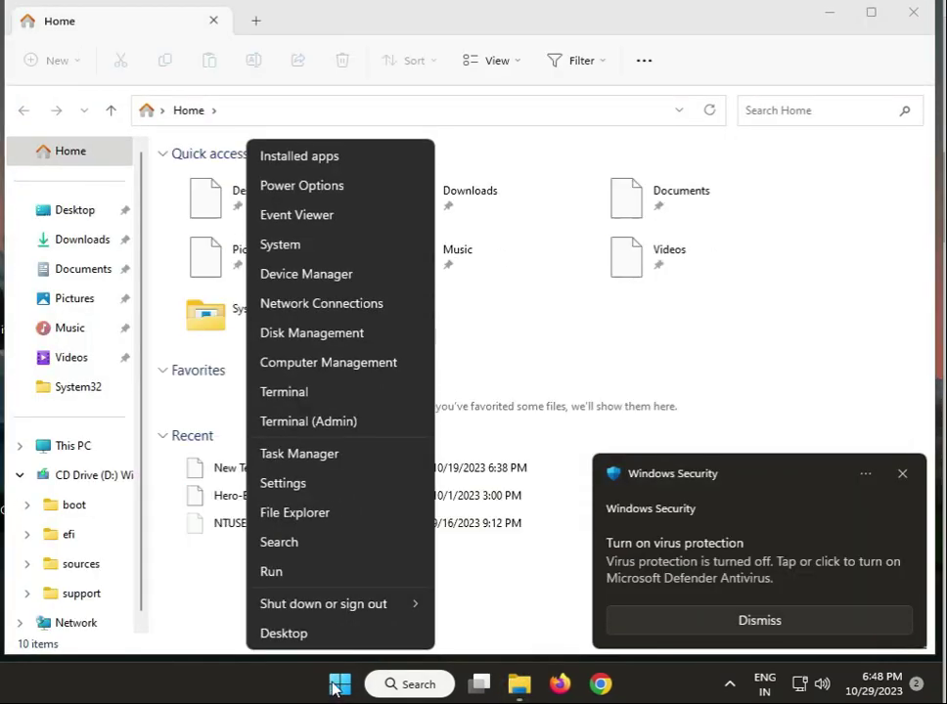
{"action": "left_click", "coordinate": [79, 445]}
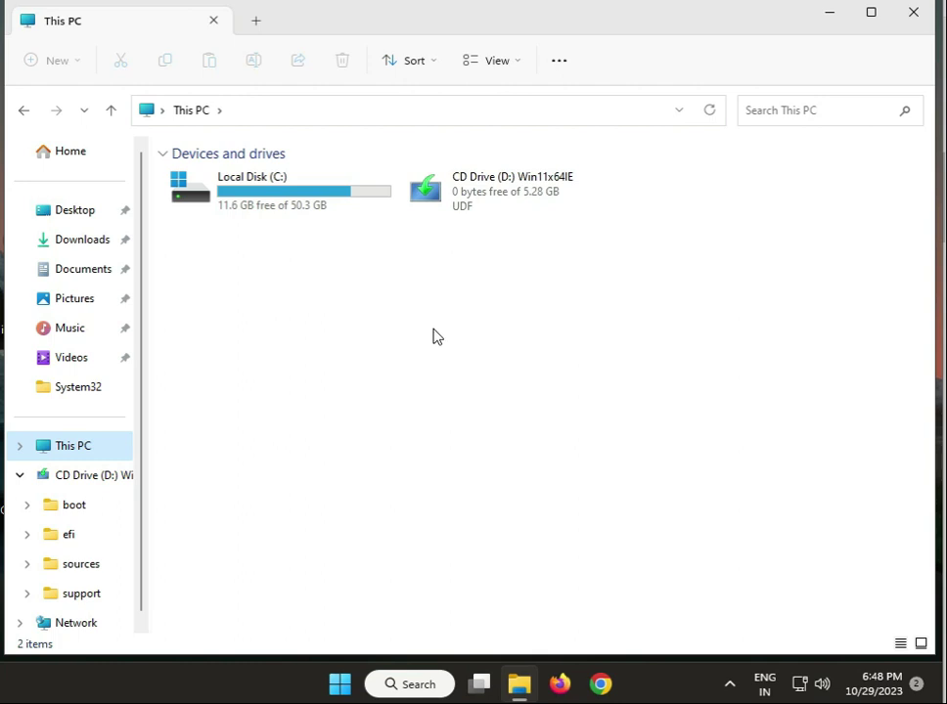
{"action": "left_click", "coordinate": [294, 209]}
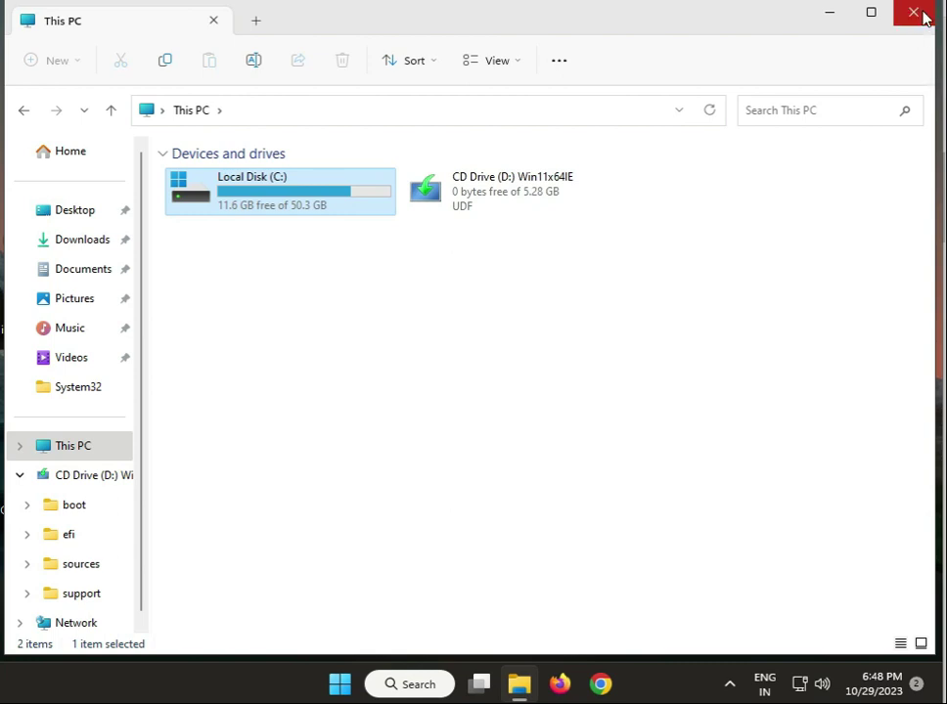
{"action": "left_click", "coordinate": [912, 12]}
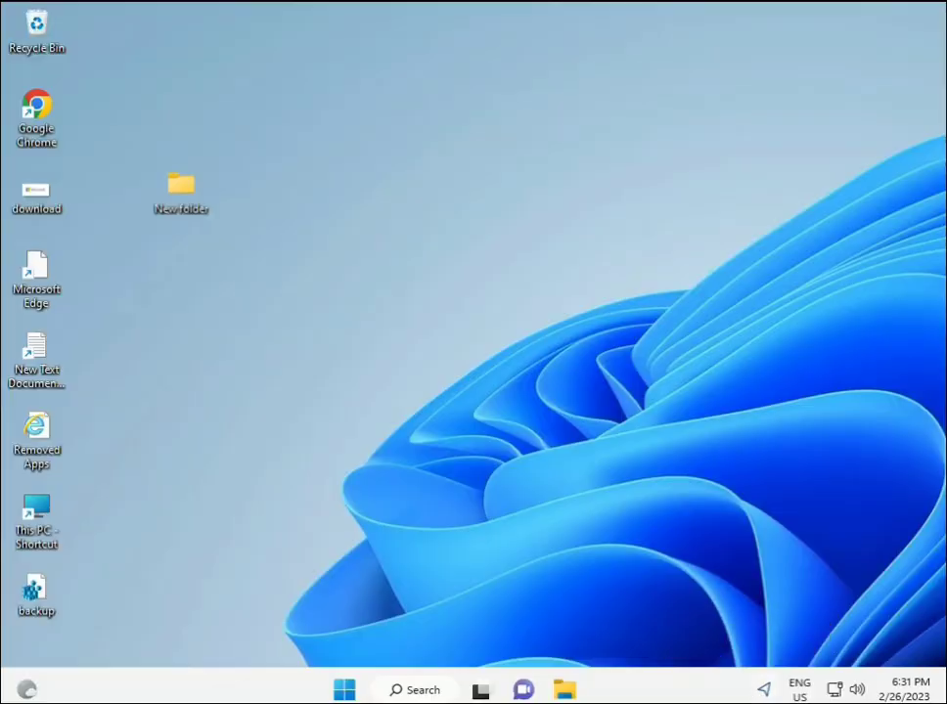
- Search for cmd and open Command Prompt as administrator, allowing it to make changes to the device
{"action": "left_click", "coordinate": [350, 691]}
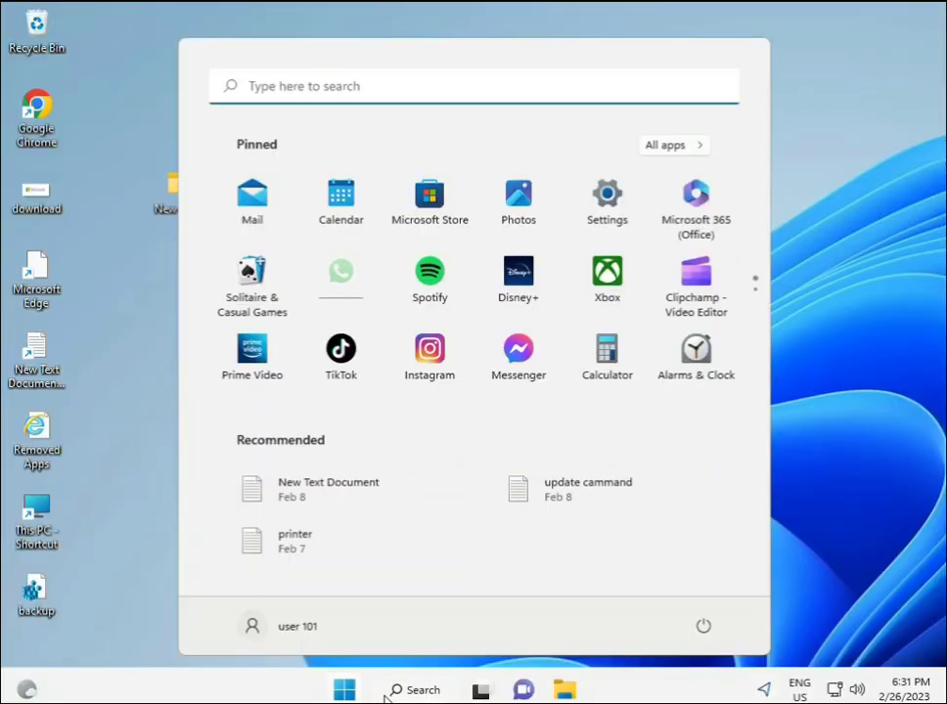
{"action": "type", "text": "cmd"}
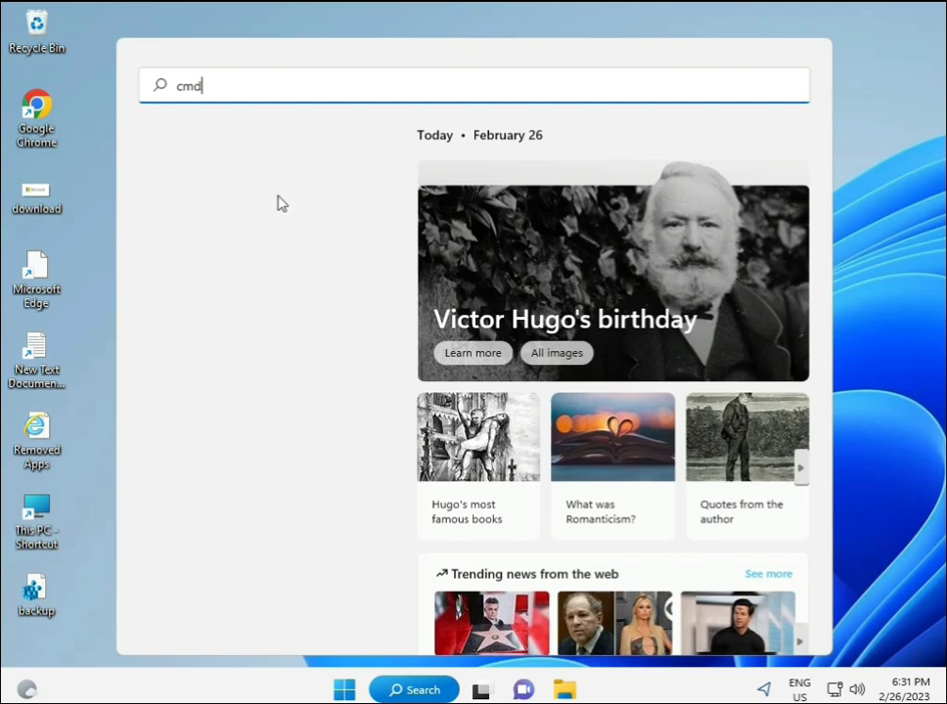
{"action": "left_click", "coordinate": [211, 230]}
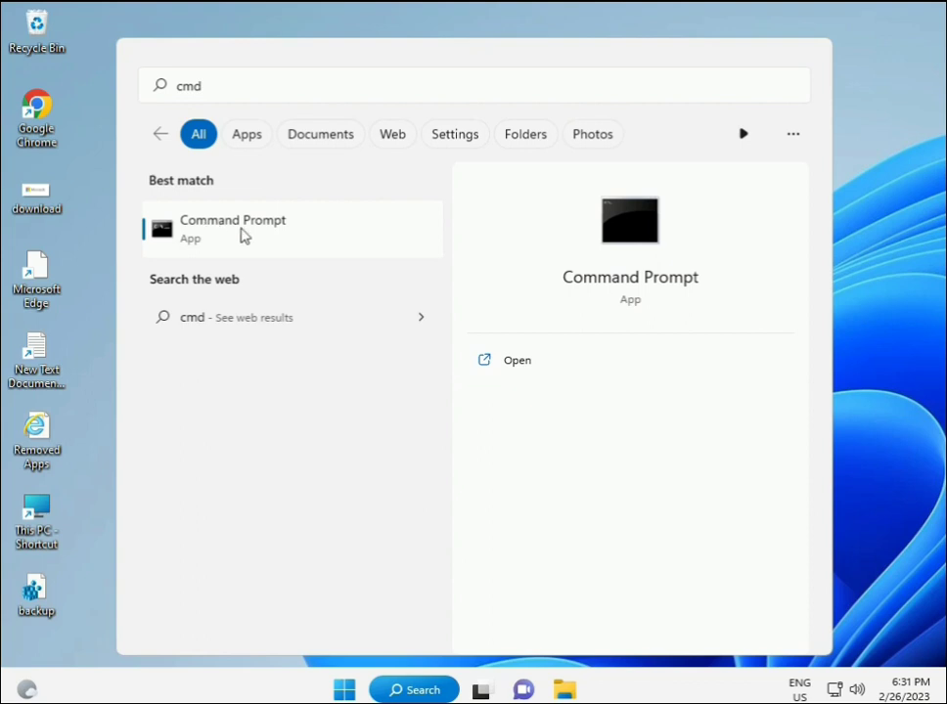
{"action": "right_click", "coordinate": [242, 235]}
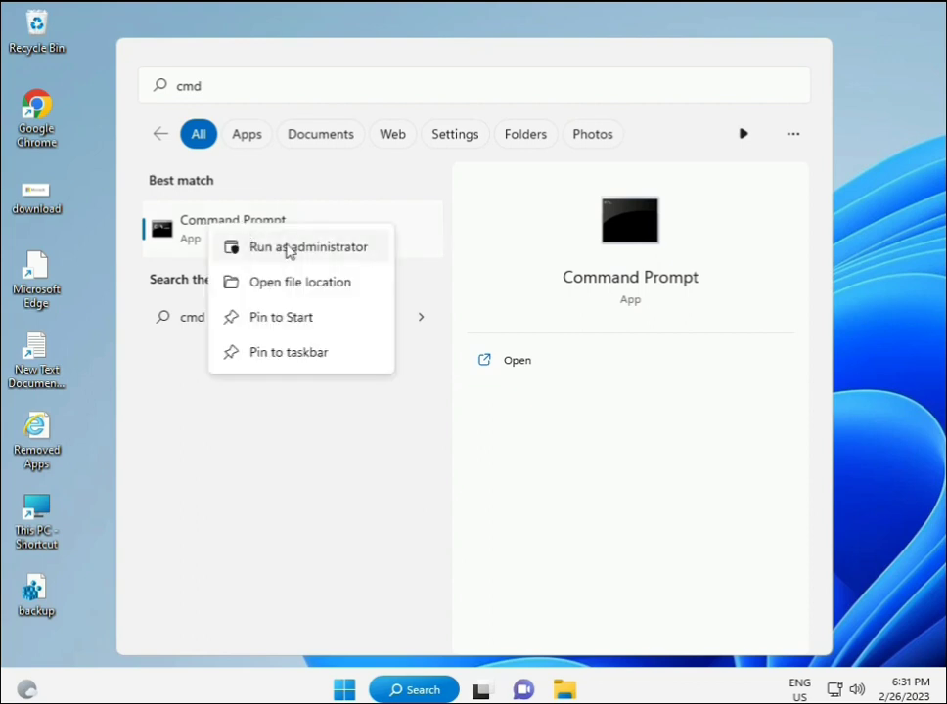
{"action": "key", "text": "Escape"}
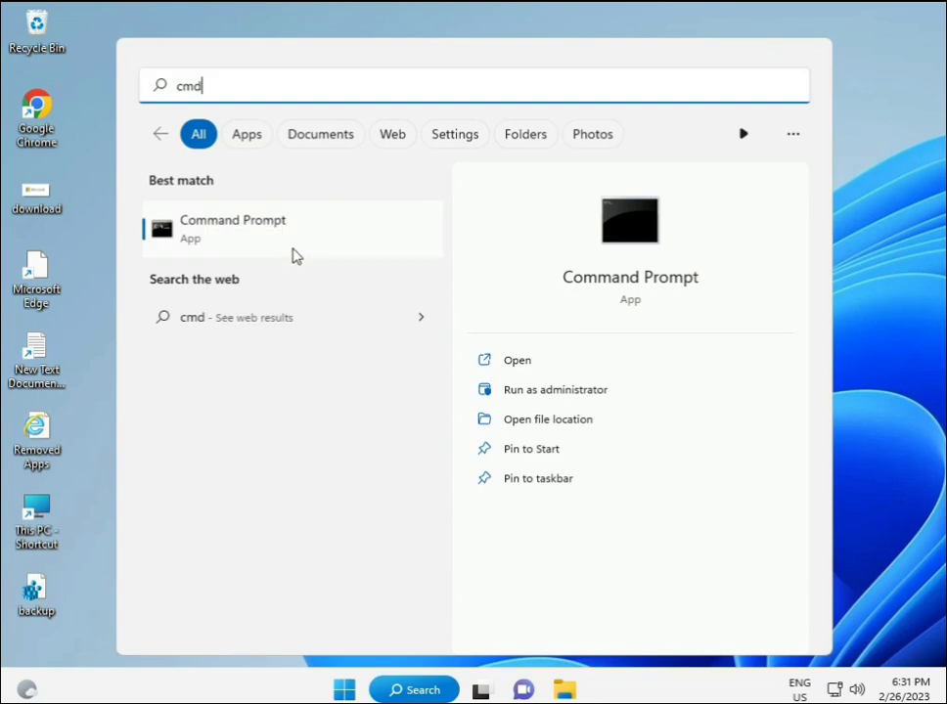
{"action": "key", "text": "ctrl+shift+Return"}
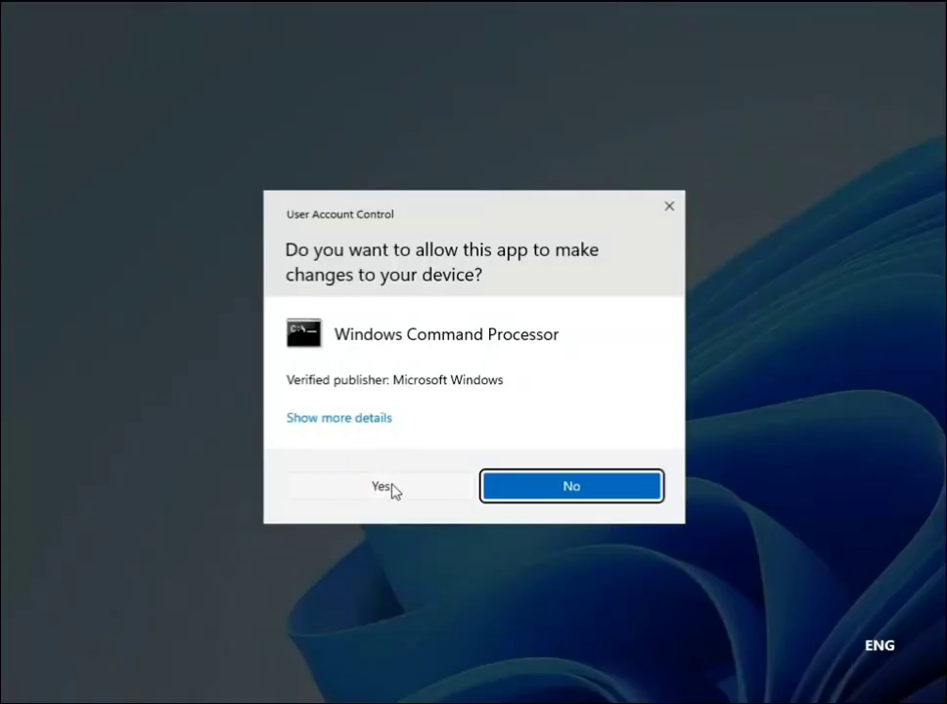
{"action": "left_click", "coordinate": [392, 491]}
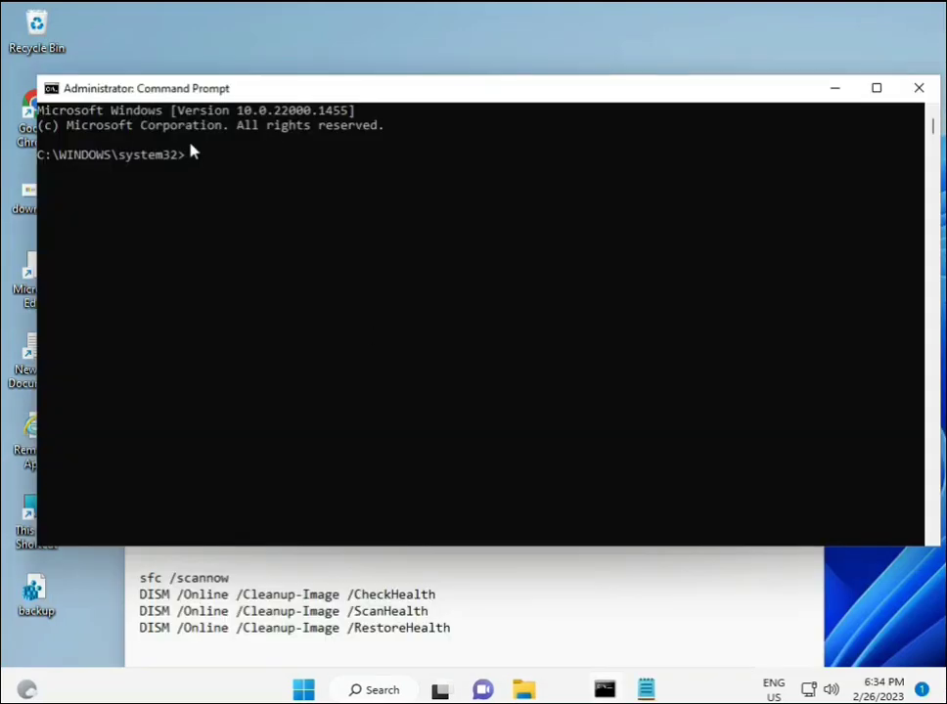
- Run the system file check with the command sfc /scannow
{"action": "left_click", "coordinate": [243, 207]}
{"action": "type", "text": "sca"}
{"action": "key", "text": "BackSpace"}
{"action": "key", "text": "BackSpace"}
{"action": "key", "text": "BackSpace"}
{"action": "type", "text": "sfc /scannow"}
{"action": "key", "text": "Return"}
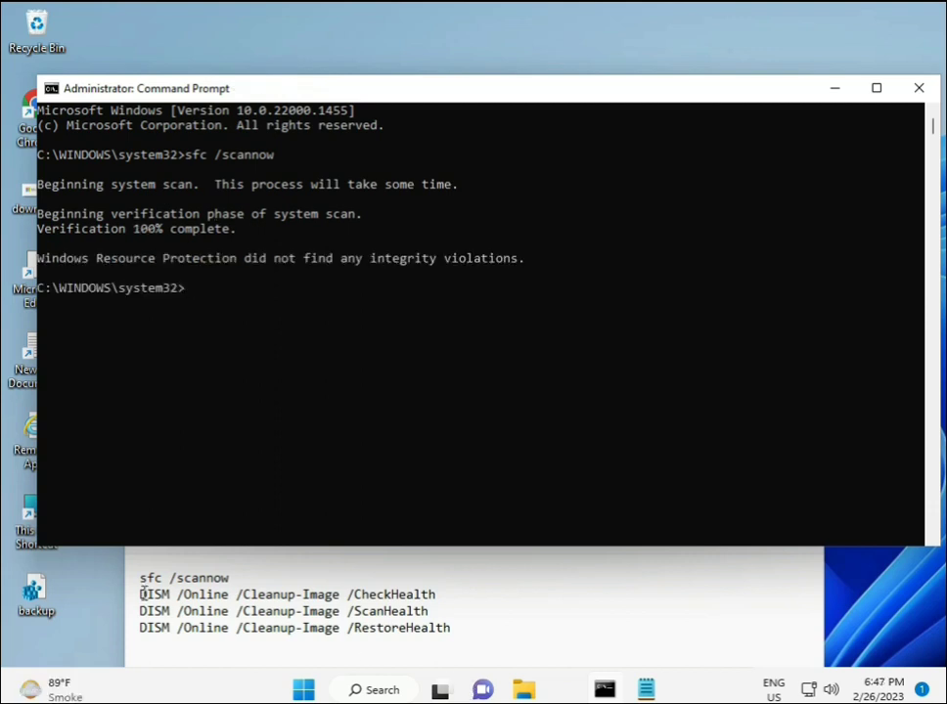
- Copy the line DISM /Online /Cleanup-Image /CheckHealth from the Notepad document
{"action": "left_click_drag", "start_coordinate": [140, 593], "coordinate": [446, 595]}
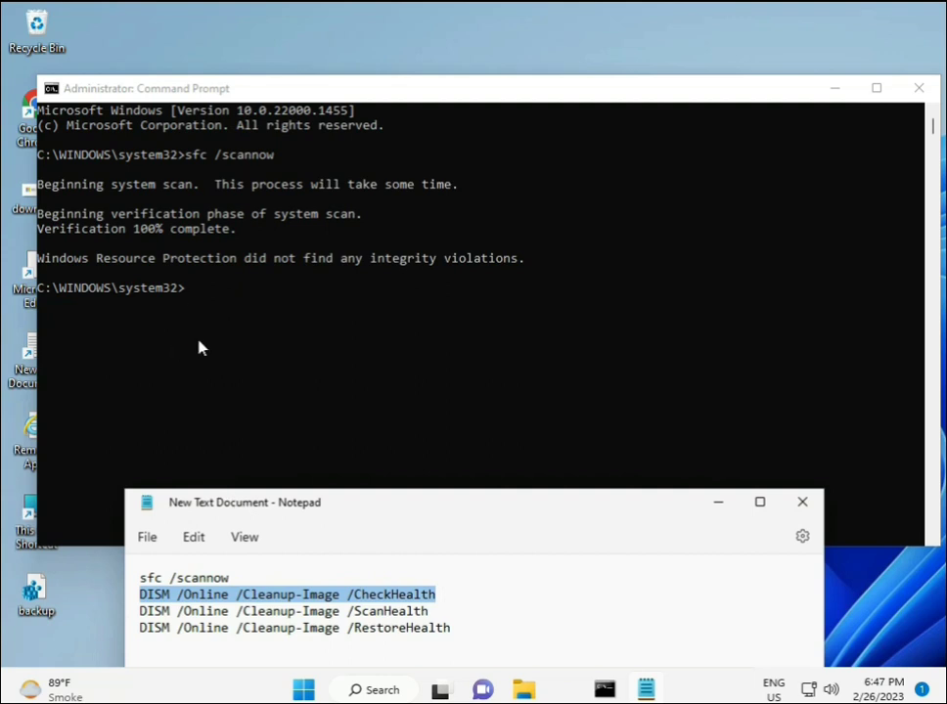
{"action": "right_click", "coordinate": [253, 596]}
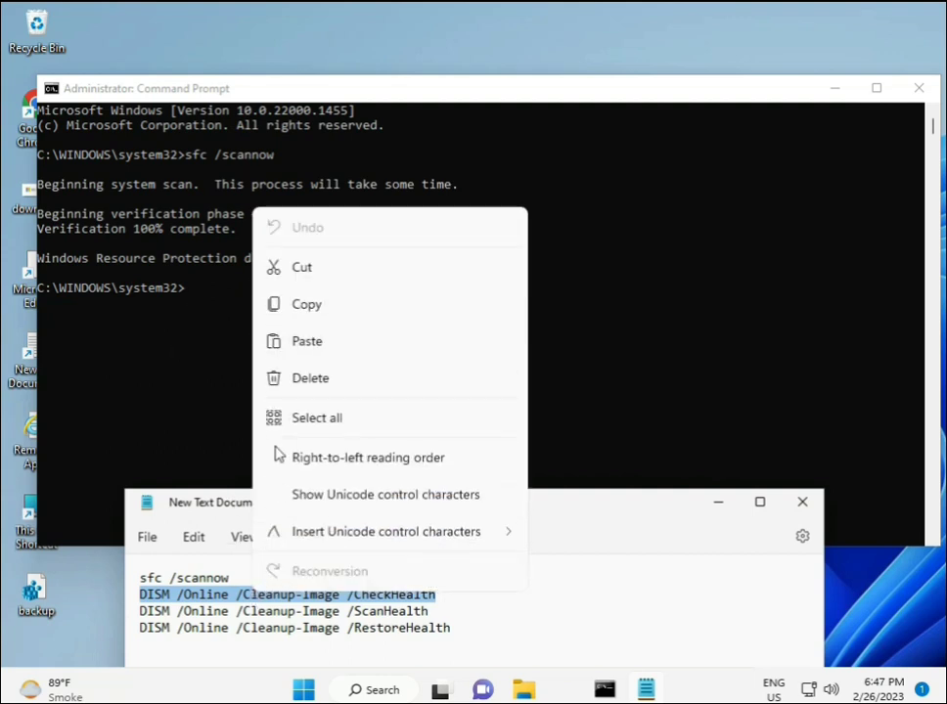
{"action": "left_click", "coordinate": [303, 305]}
- Paste the copied CheckHealth command into Command Prompt and run it
{"action": "left_click", "coordinate": [192, 297]}
{"action": "left_click", "coordinate": [188, 291]}
{"action": "right_click", "coordinate": [189, 290]}
{"action": "right_click", "coordinate": [80, 90]}
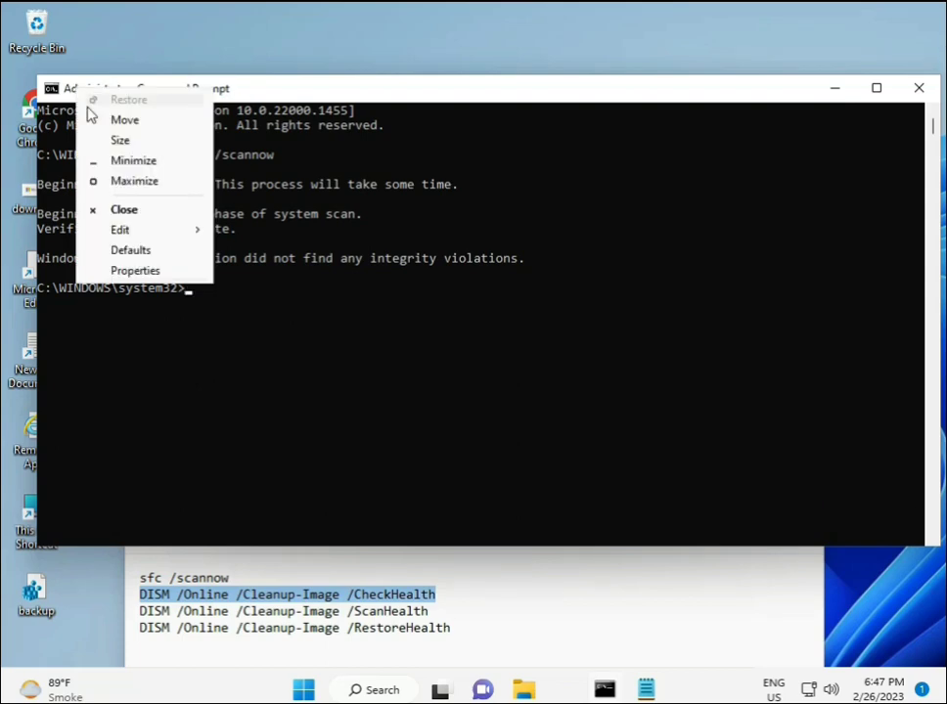
{"action": "mouse_move", "coordinate": [196, 231]}
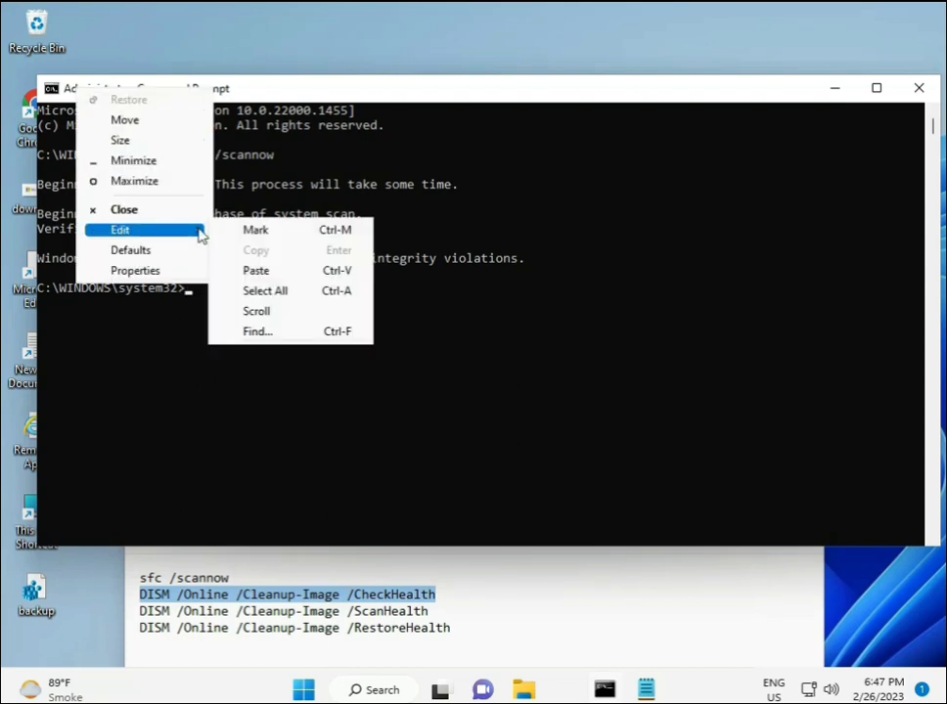
{"action": "left_click", "coordinate": [253, 270]}
{"action": "mouse_move", "coordinate": [645, 689]}
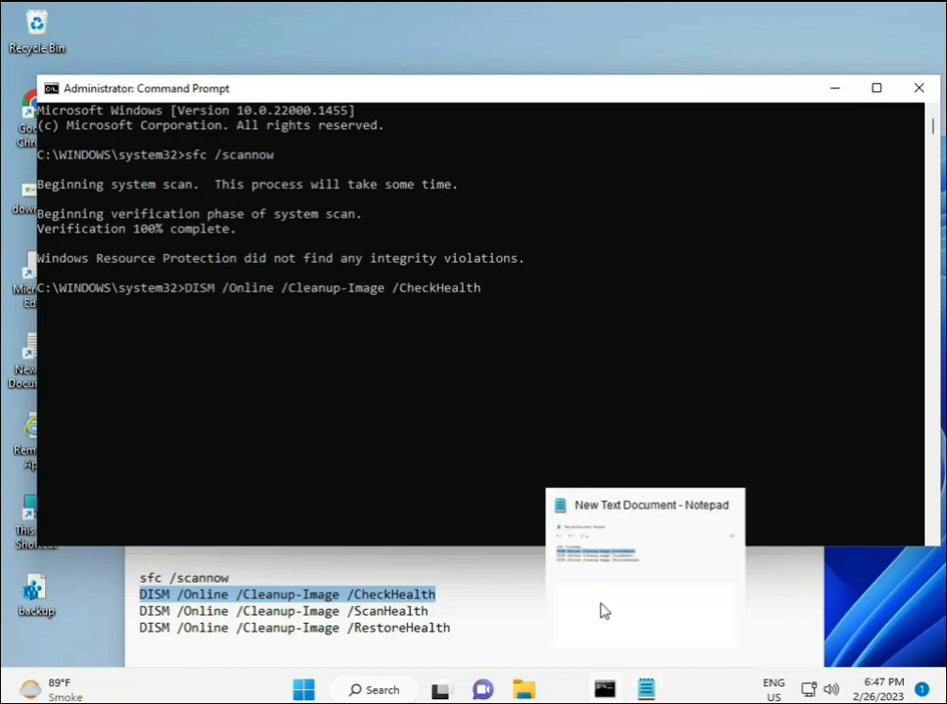
{"action": "left_click", "coordinate": [184, 292]}
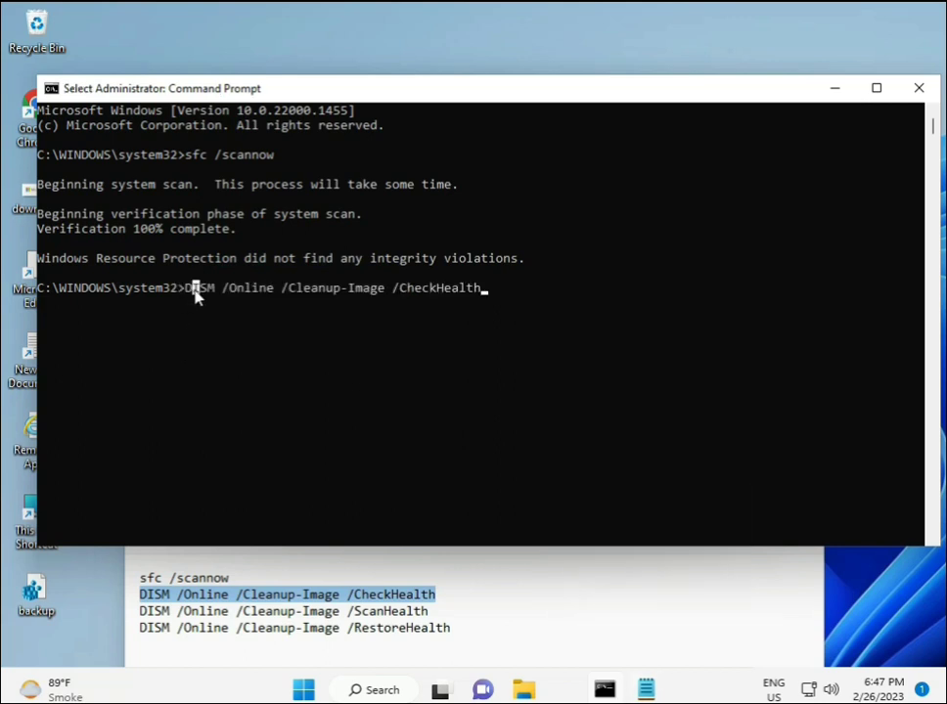
{"action": "key", "text": "Escape"}
{"action": "key", "text": "Return"}
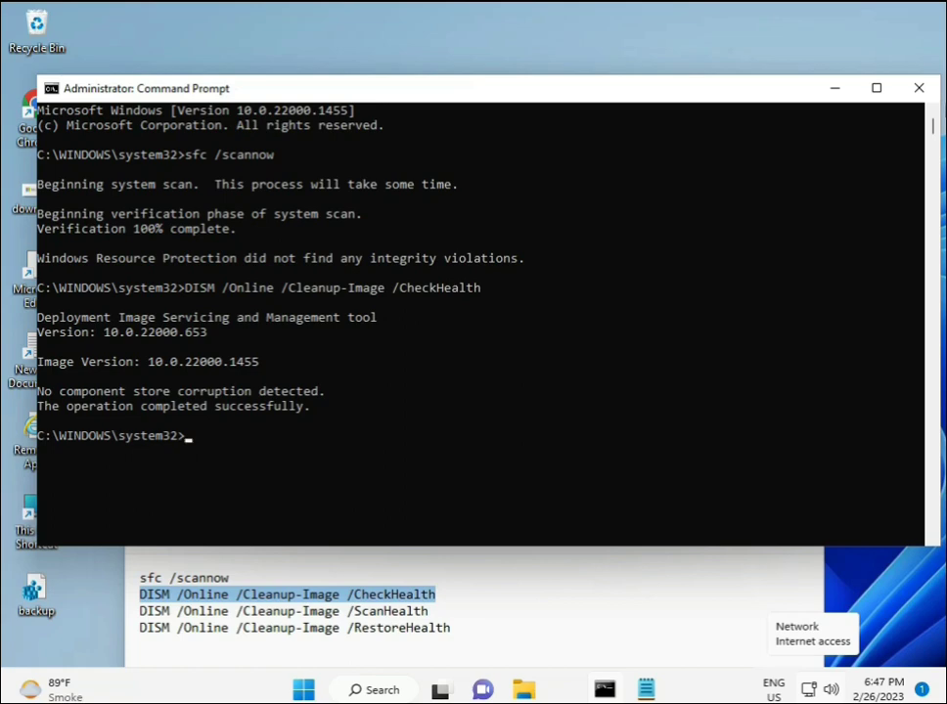
- Copy DISM /Online /Cleanup-Image /ScanHealth from the Notepad document and run it in Command Prompt
{"action": "left_click", "coordinate": [127, 610]}
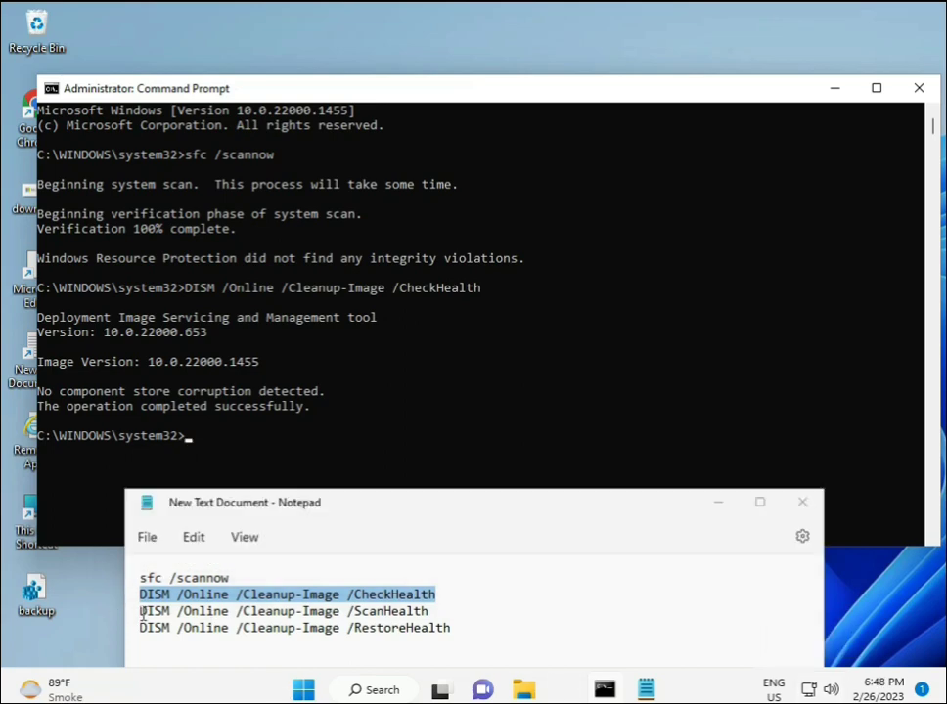
{"action": "left_click_drag", "start_coordinate": [127, 610], "coordinate": [278, 610]}
{"action": "left_click", "coordinate": [453, 596]}
{"action": "triple_click", "coordinate": [448, 613]}
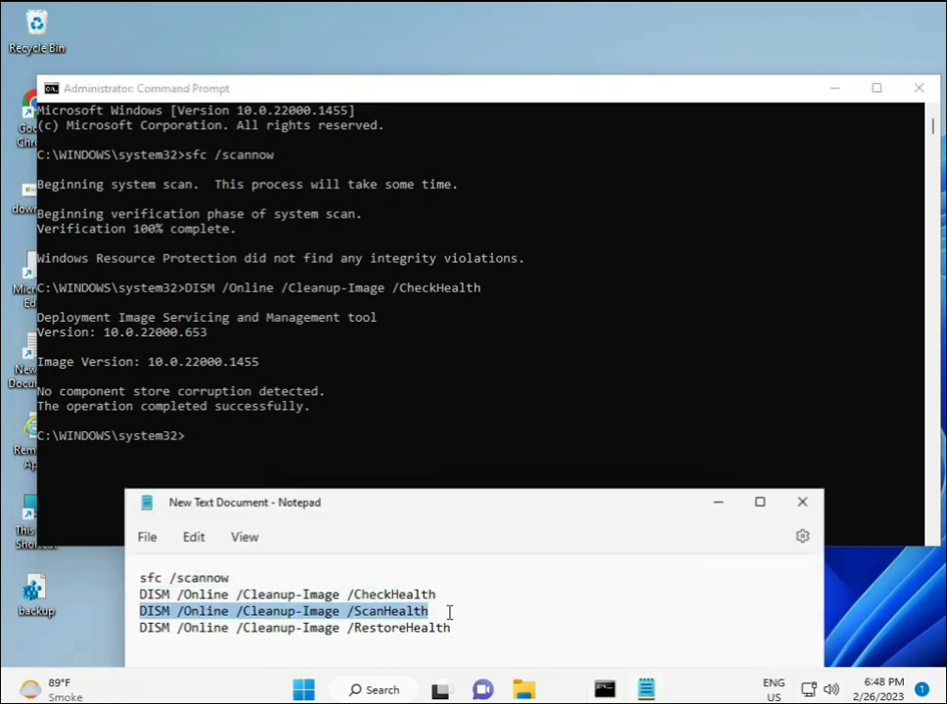
{"action": "right_click", "coordinate": [420, 617]}
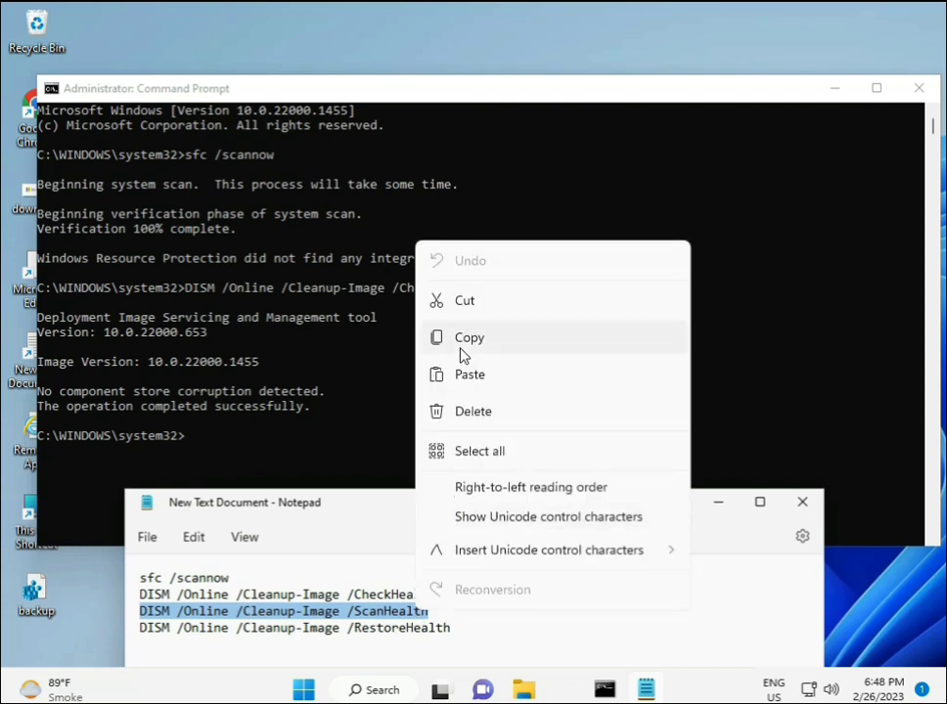
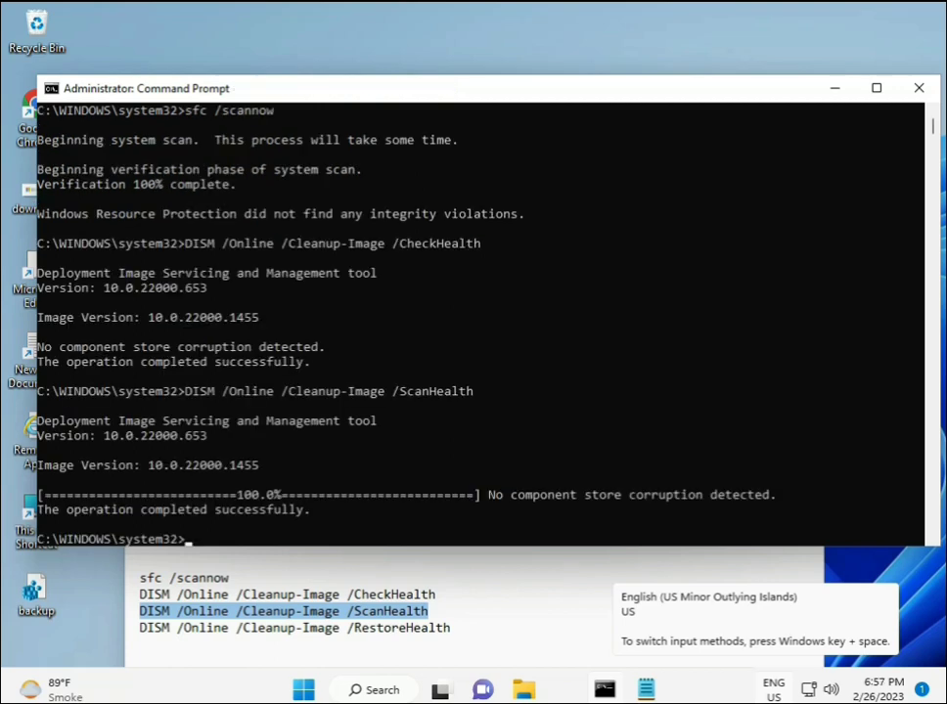
- Copy the line DISM /Online /Cleanup-Image /RestoreHealth from the Notepad document
{"action": "left_click_drag", "start_coordinate": [211, 510], "coordinate": [311, 511]}
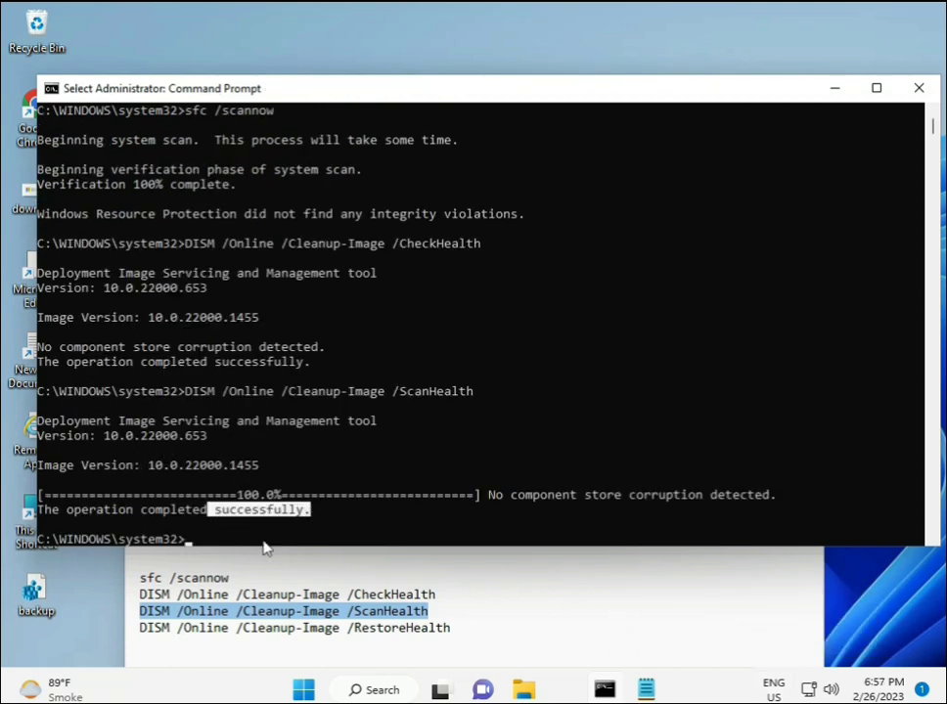
{"action": "left_click", "coordinate": [225, 631]}
{"action": "triple_click", "coordinate": [225, 630]}
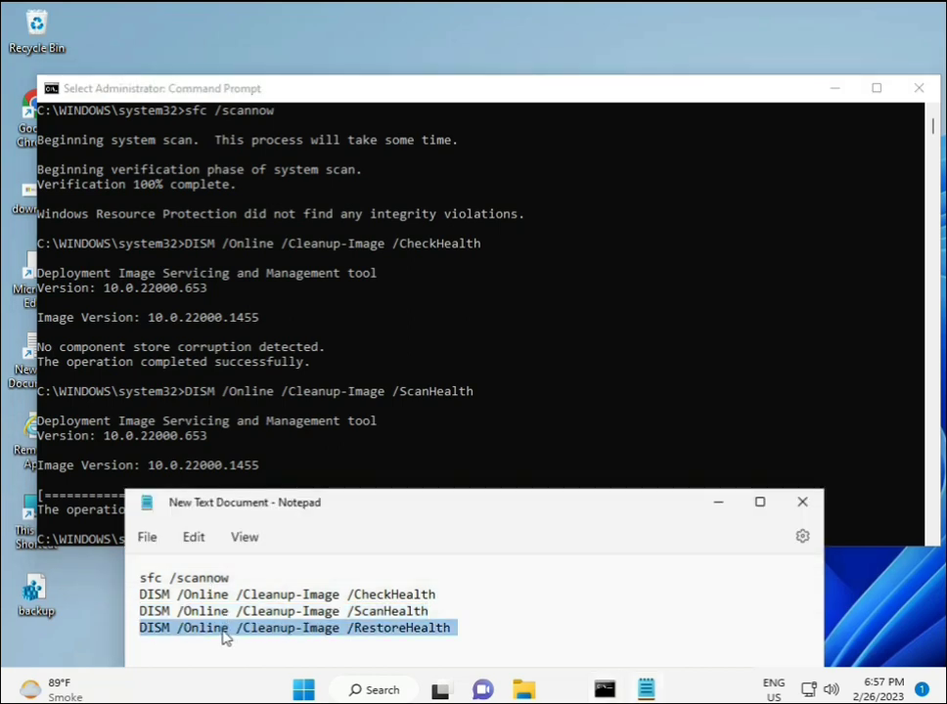
{"action": "right_click", "coordinate": [224, 633]}
{"action": "left_click", "coordinate": [311, 361]}
- Switch to Command Prompt, paste the copied DISM /Online /Cleanup-Image /RestoreHealth command at the prompt, and run it
{"action": "left_click", "coordinate": [249, 479]}
{"action": "left_click", "coordinate": [190, 544]}
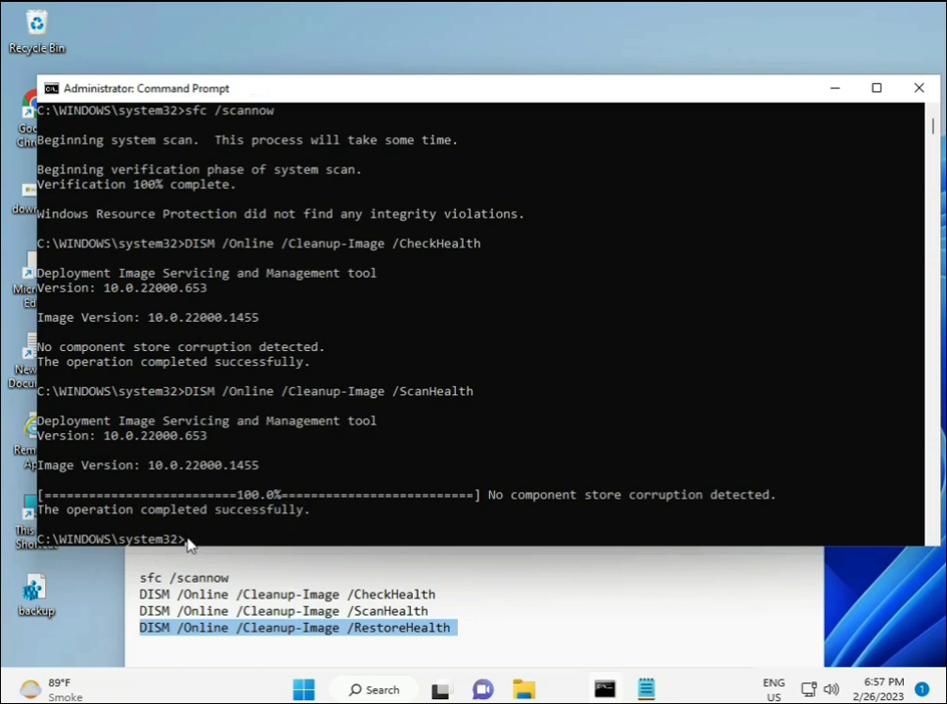
{"action": "left_click", "coordinate": [189, 545]}
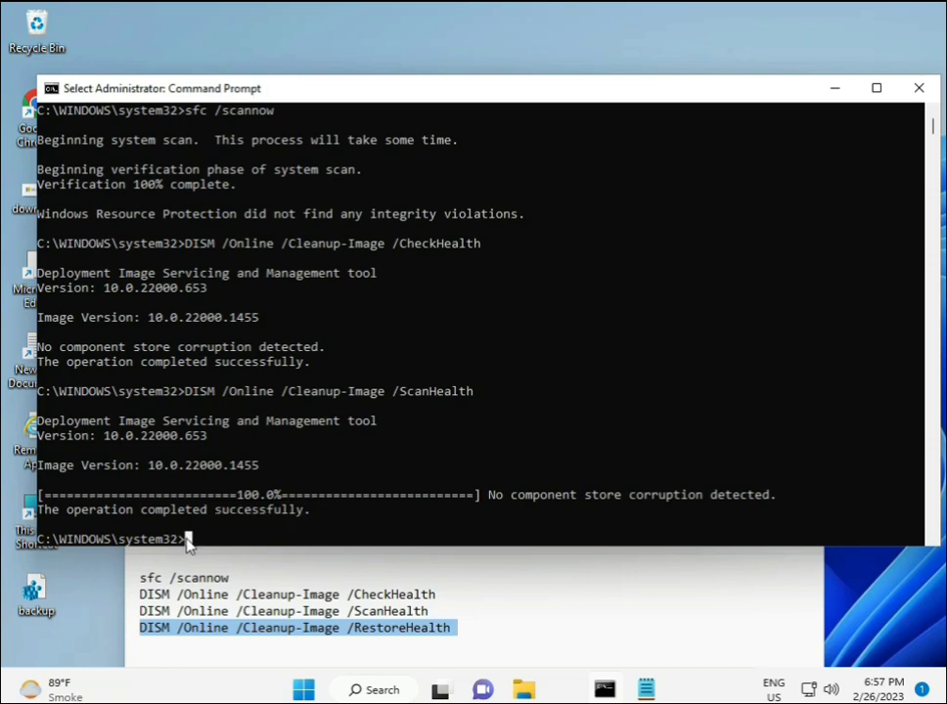
{"action": "left_click", "coordinate": [190, 545]}
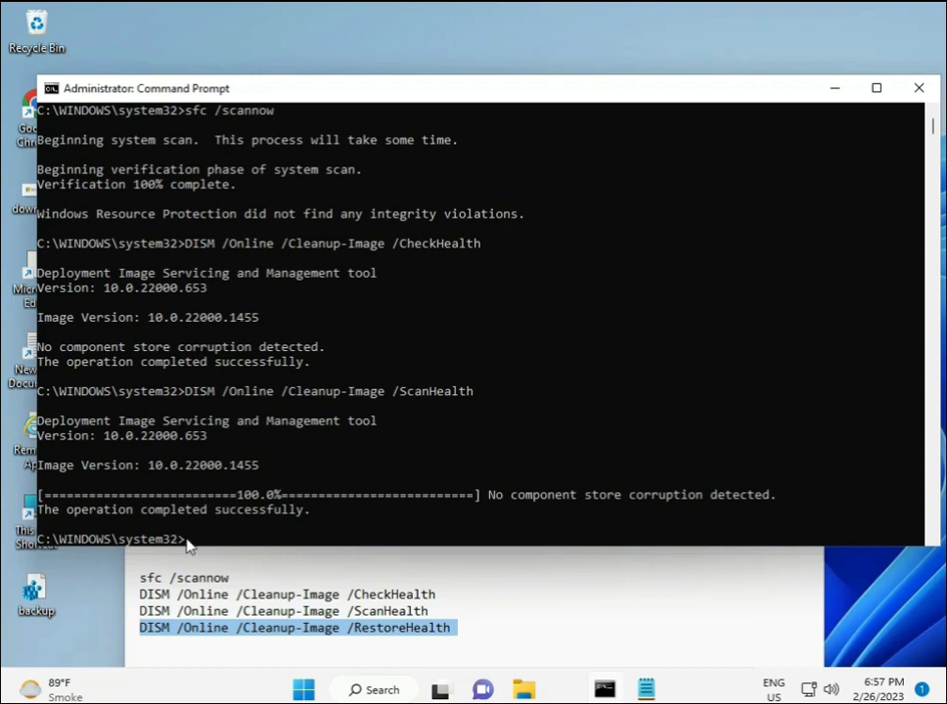
{"action": "right_click", "coordinate": [190, 544]}
{"action": "scroll", "coordinate": [607, 482], "scroll_direction": "down", "scroll_amount": 9}
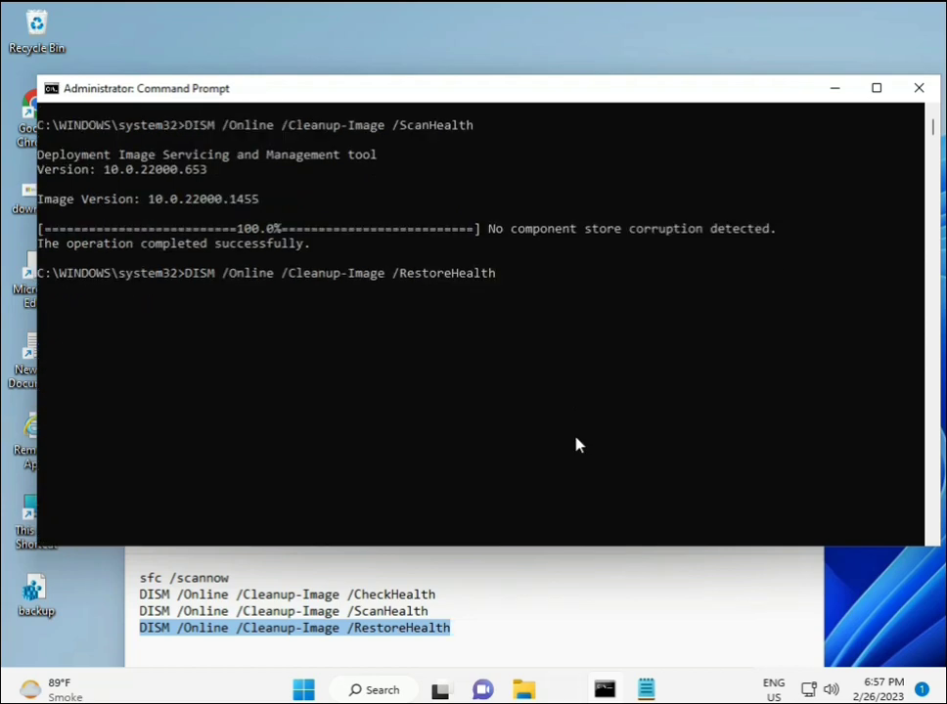
{"action": "scroll", "coordinate": [561, 448], "scroll_direction": "up", "scroll_amount": 9}
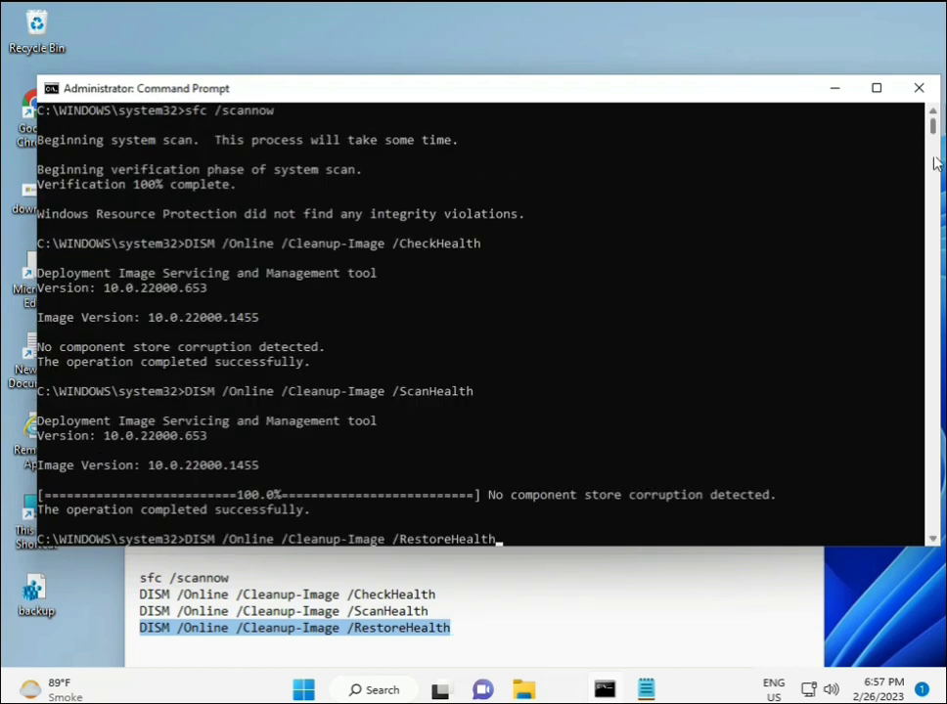
{"action": "scroll", "coordinate": [934, 139], "scroll_direction": "down", "scroll_amount": 10}
{"action": "scroll", "coordinate": [934, 139], "scroll_direction": "up", "scroll_amount": 10}
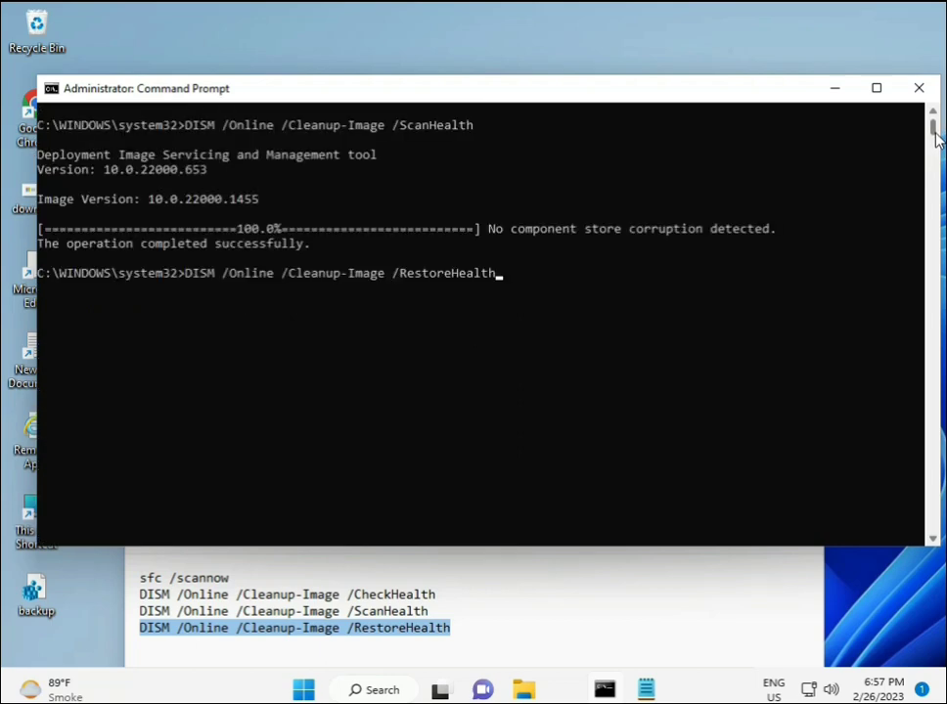
{"action": "left_click", "coordinate": [189, 274]}
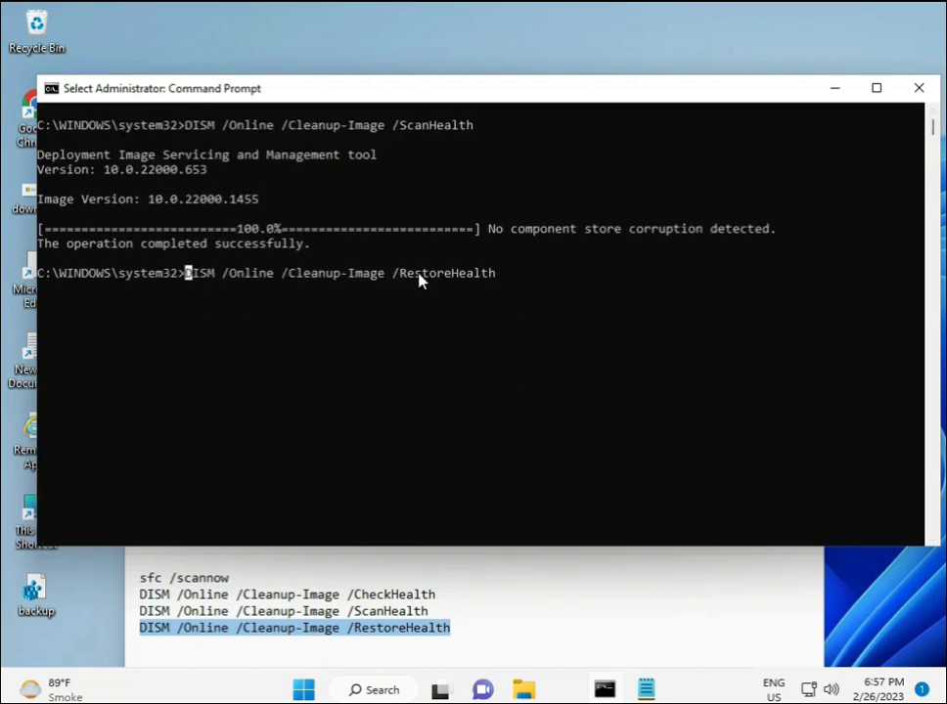
{"action": "key", "text": "Escape"}
{"action": "key", "text": "Return"}
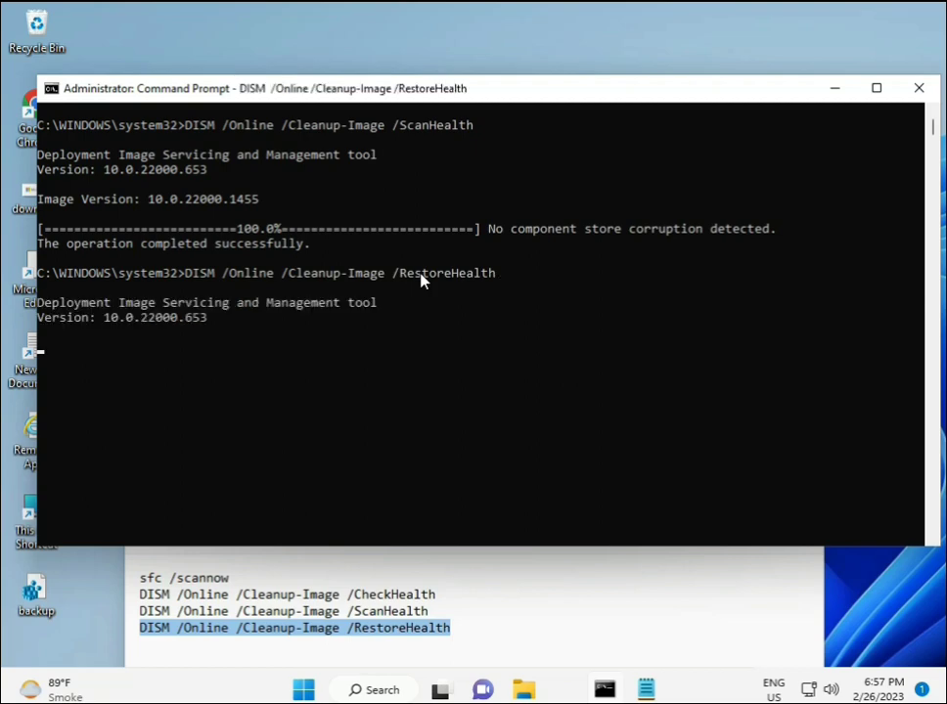